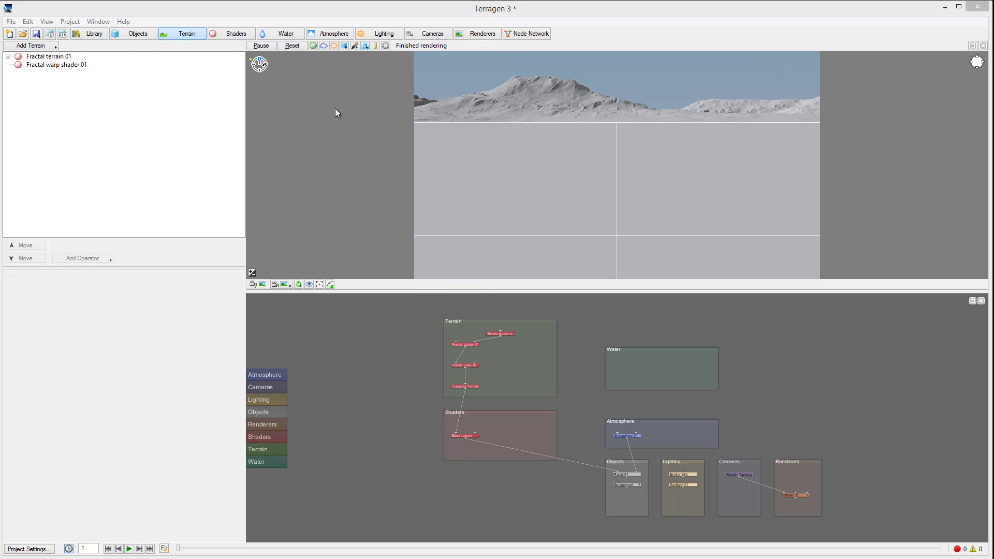
Review the mouse and key settings reference, including the Render View shortcut list.
left_click(98, 21)
mouse_move(63, 23)
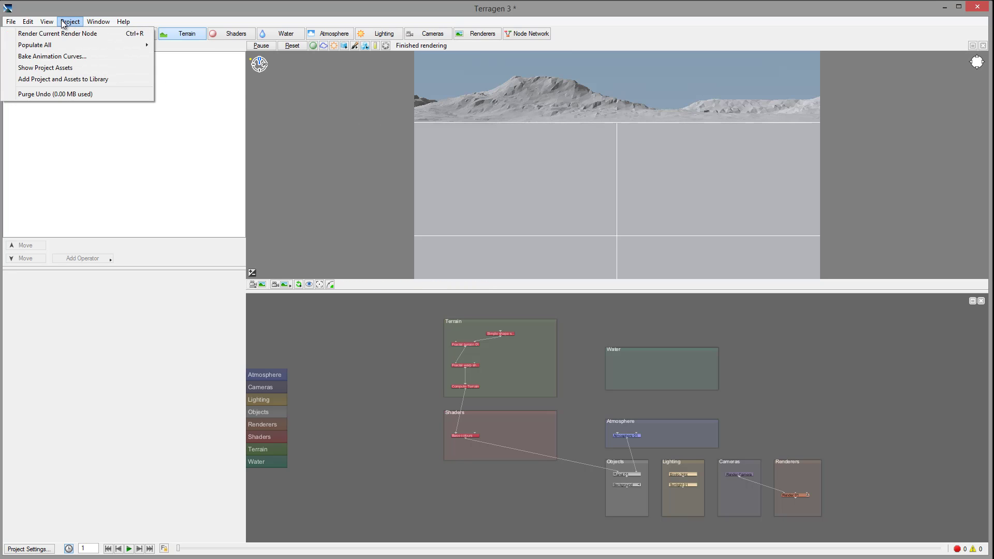
mouse_move(126, 23)
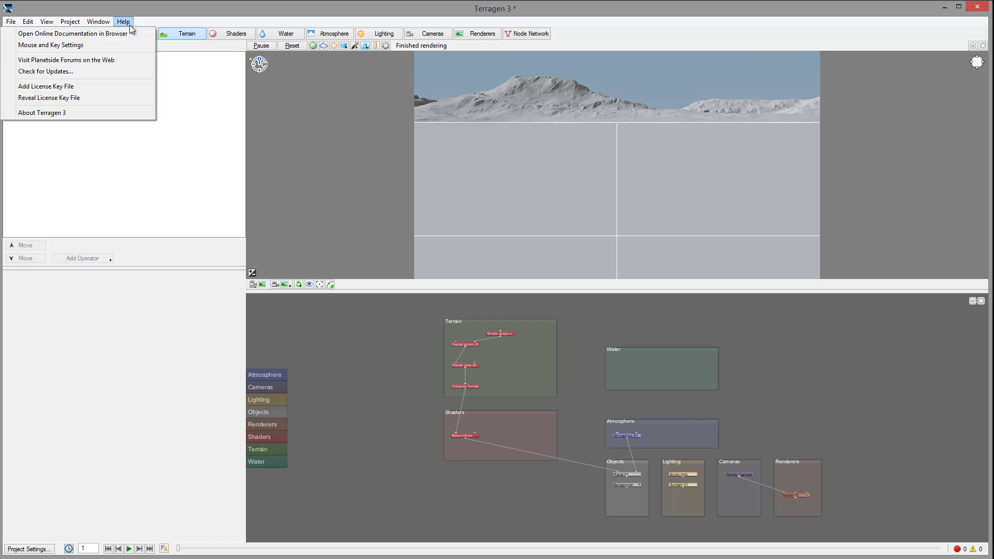
left_click(91, 46)
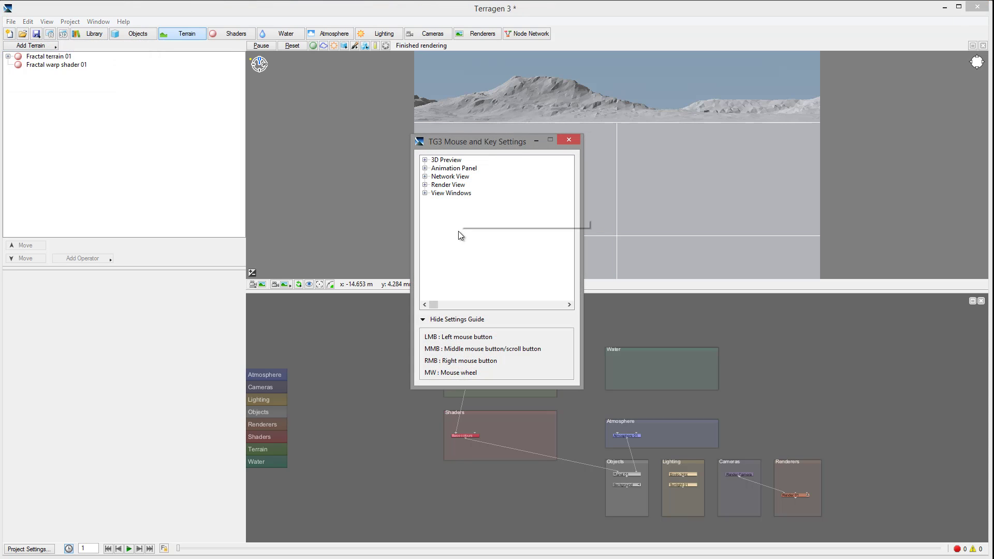
left_click(424, 185)
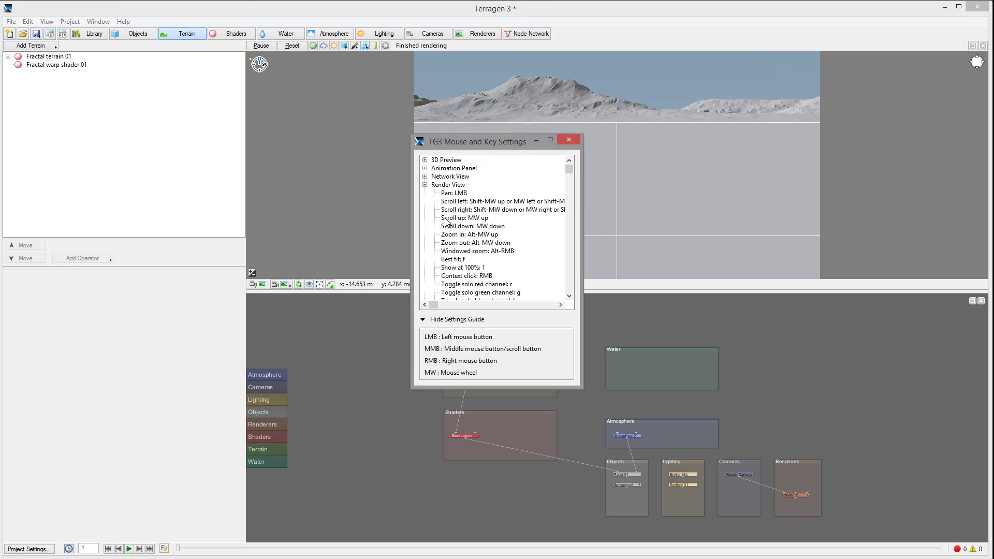
left_click(424, 185)
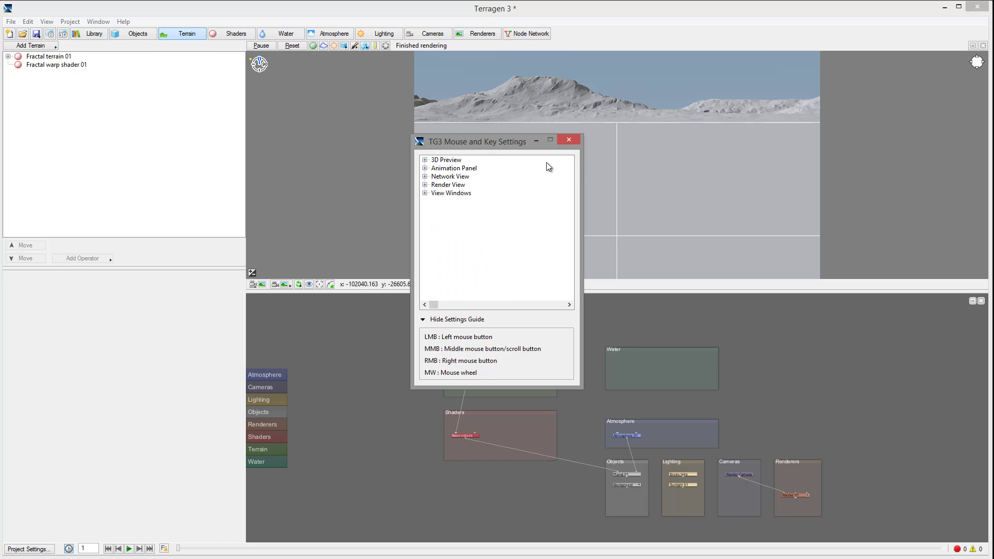
left_click(570, 140)
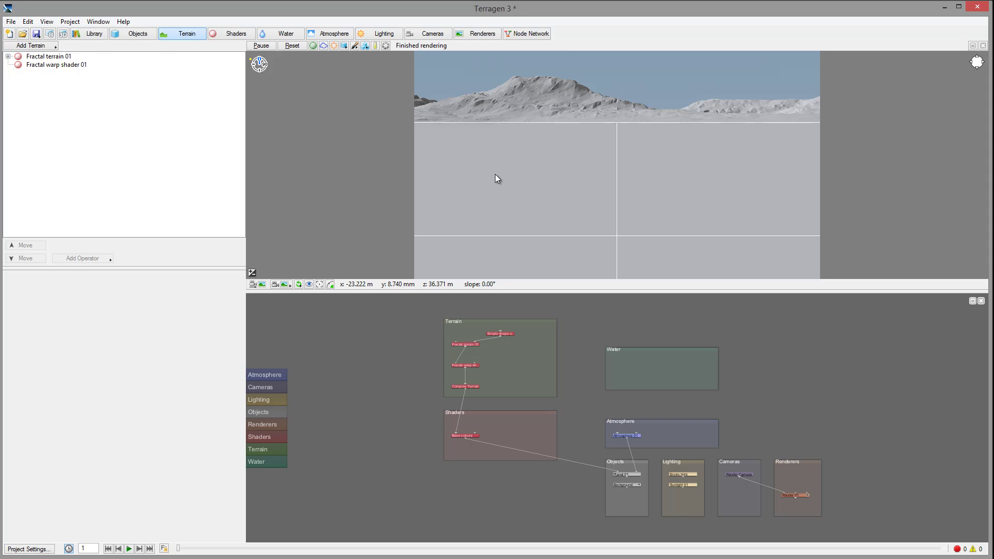
Set the Input presets to Custom in Preferences > Input Settings.
left_click(27, 21)
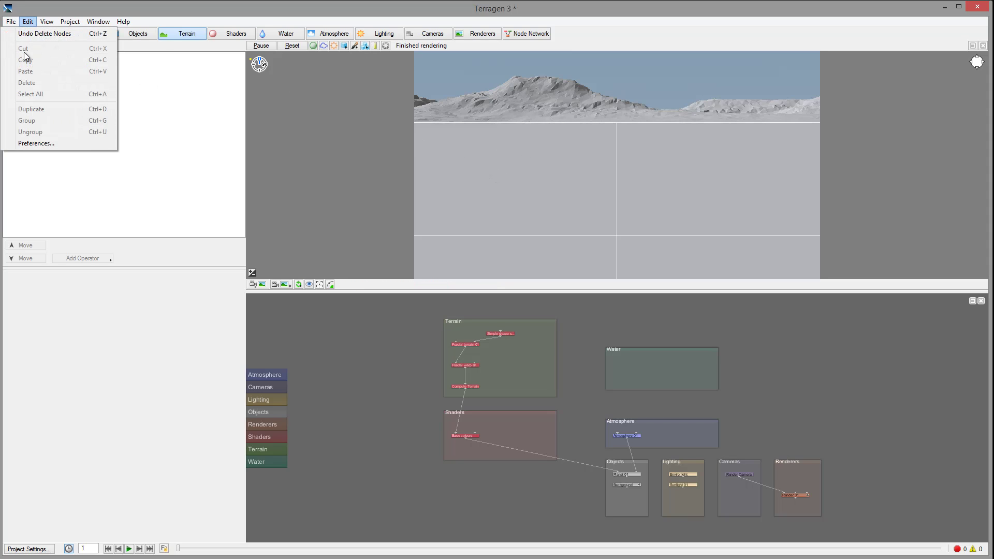
left_click(46, 145)
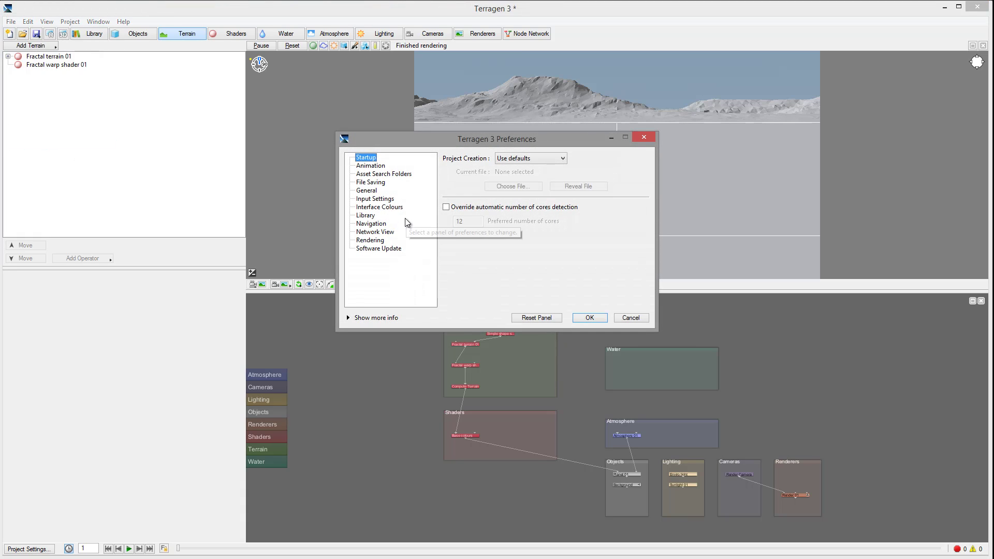
left_click(371, 201)
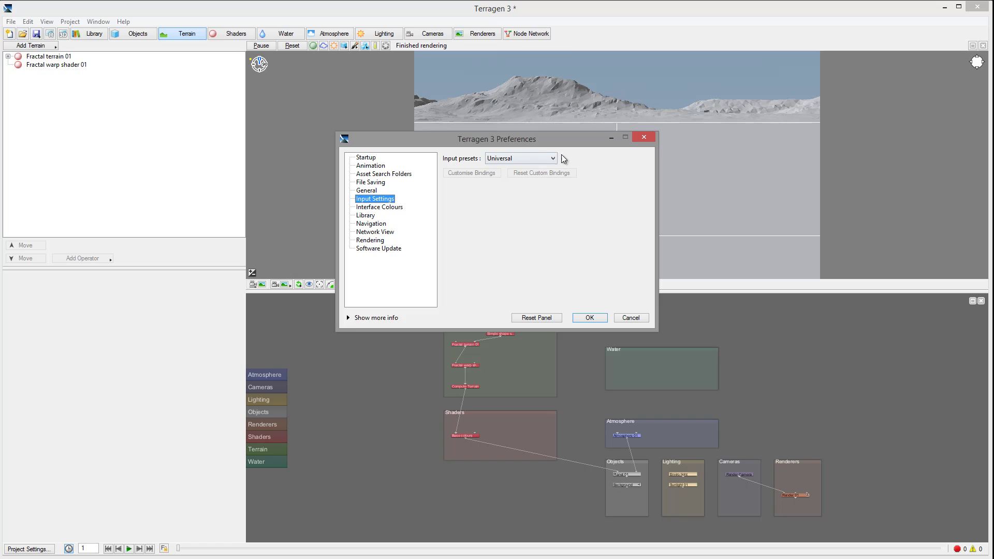
left_click(519, 159)
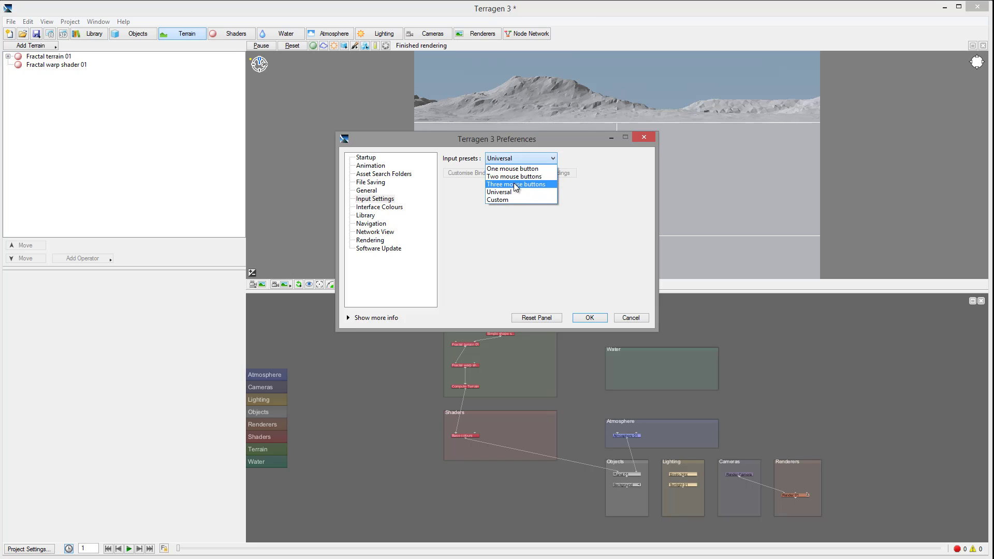
left_click(506, 201)
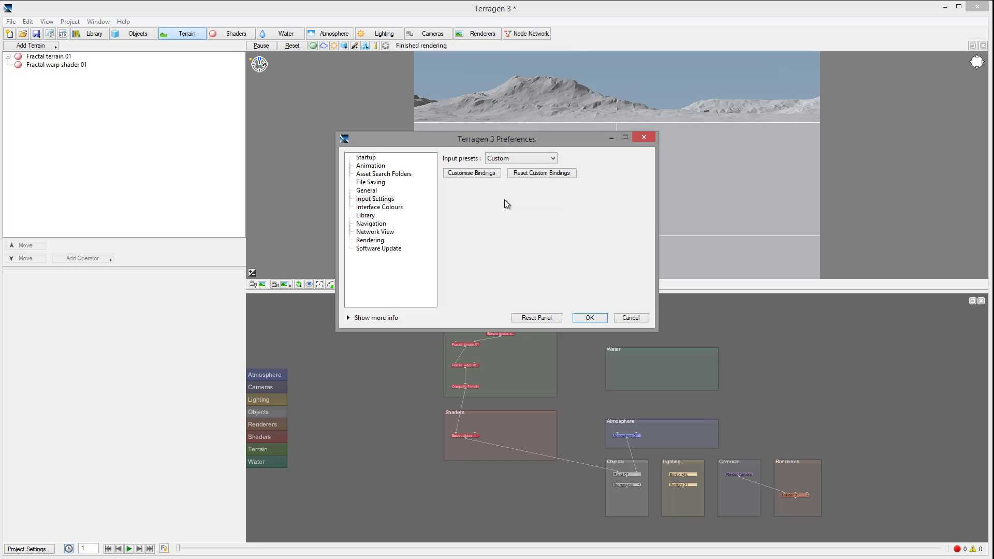
Browse the Customise Bindings (View Windows, Render View, Scroll right), then close both dialogs.
left_click(458, 172)
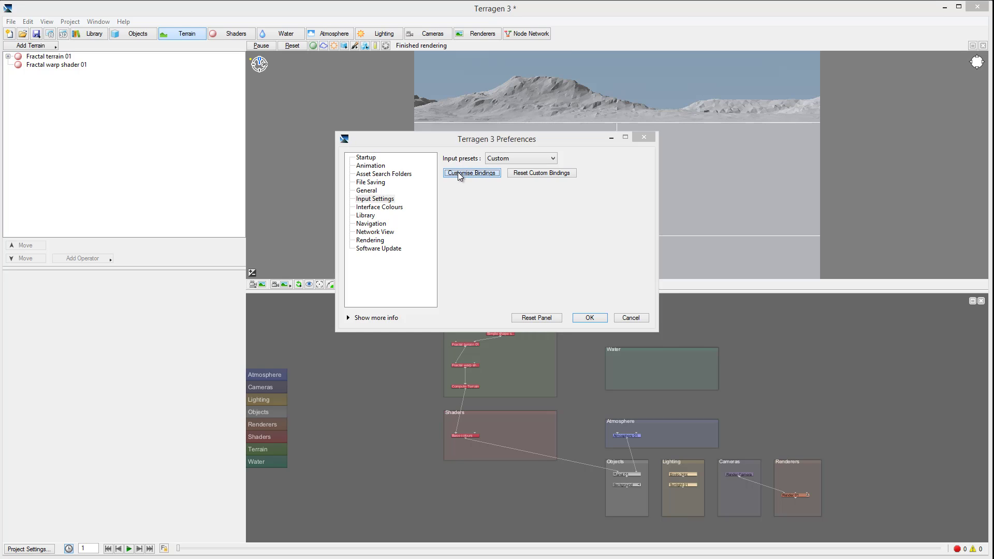
left_click(337, 258)
left_click(337, 250)
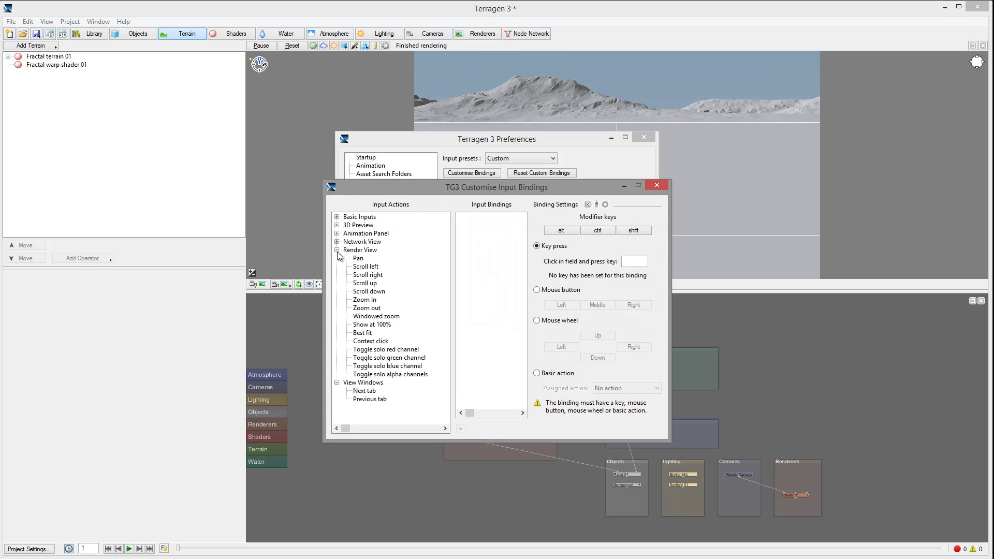
left_click(364, 275)
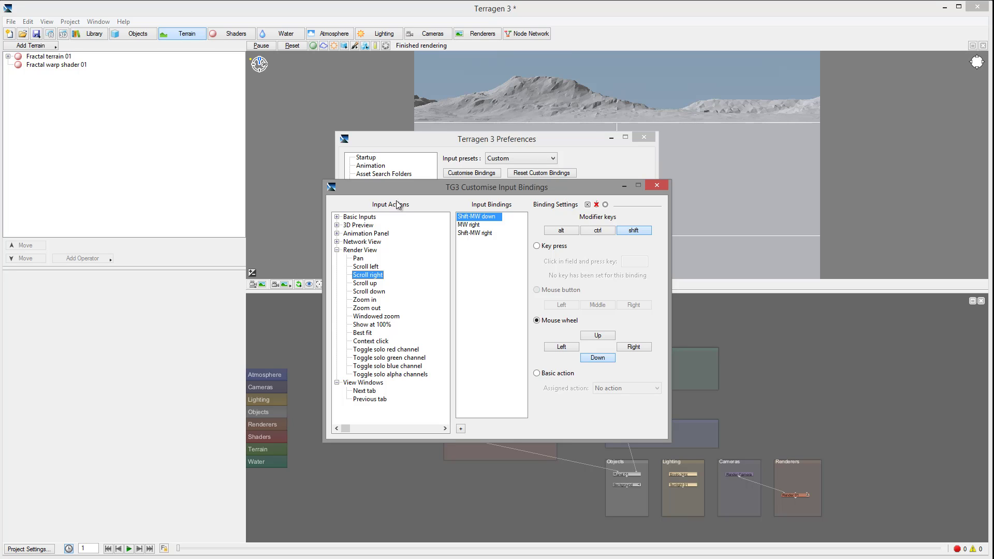
left_click(658, 187)
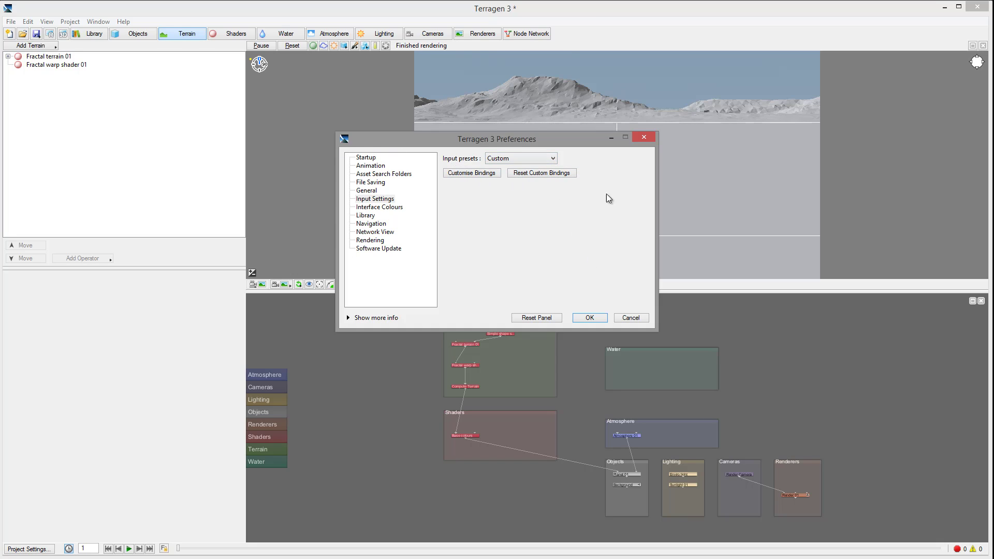
left_click(650, 138)
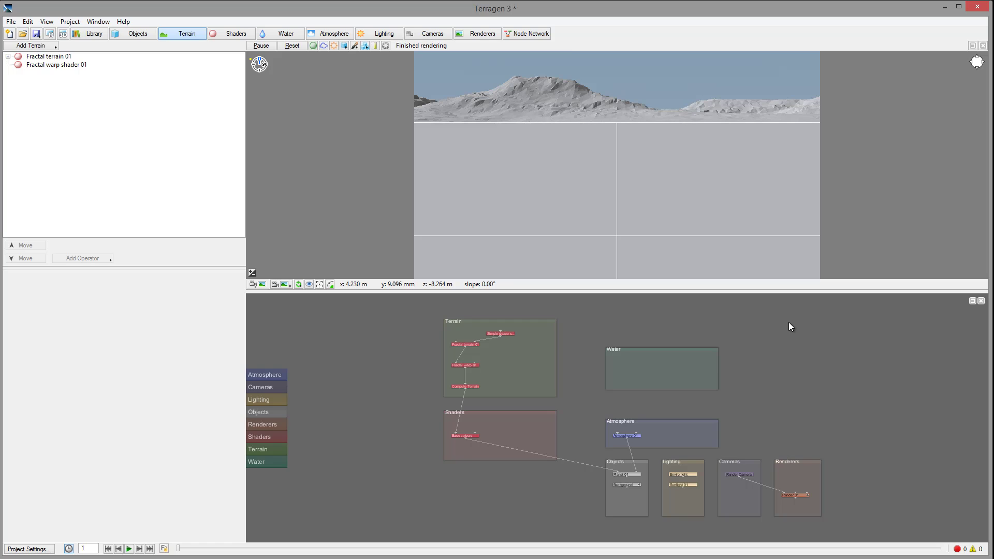
Add a Render layer node to the Node Network via Create Other > Render layer.
right_click(772, 308)
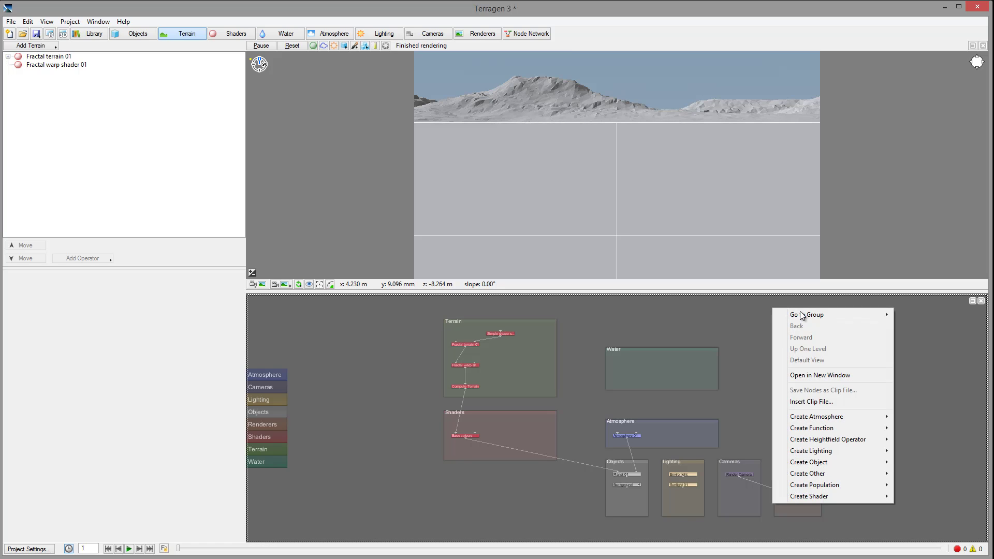
mouse_move(827, 462)
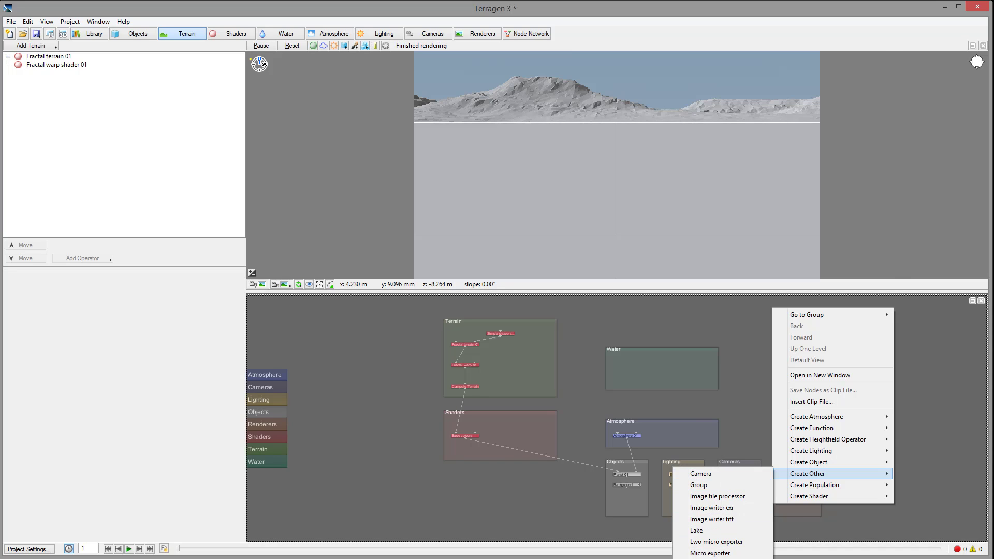
left_click(722, 557)
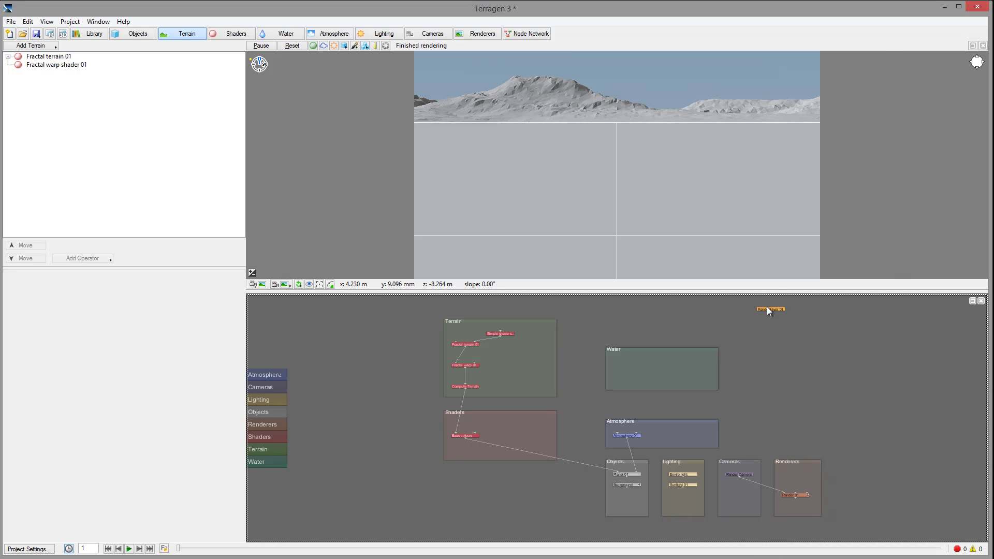
Check Render layer 01's light groups and clipping tabs, then enable the Alpha render element.
double_click(792, 386)
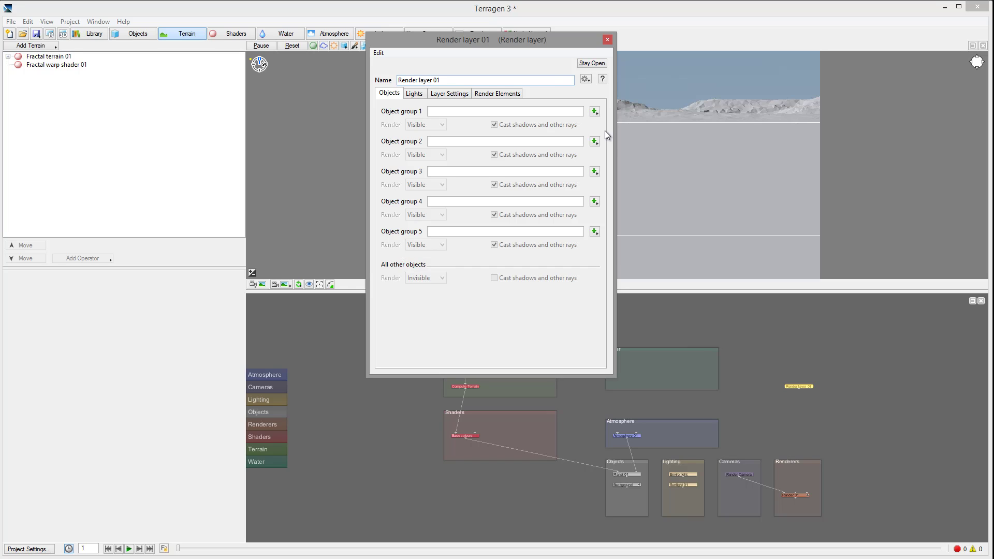
left_click(414, 93)
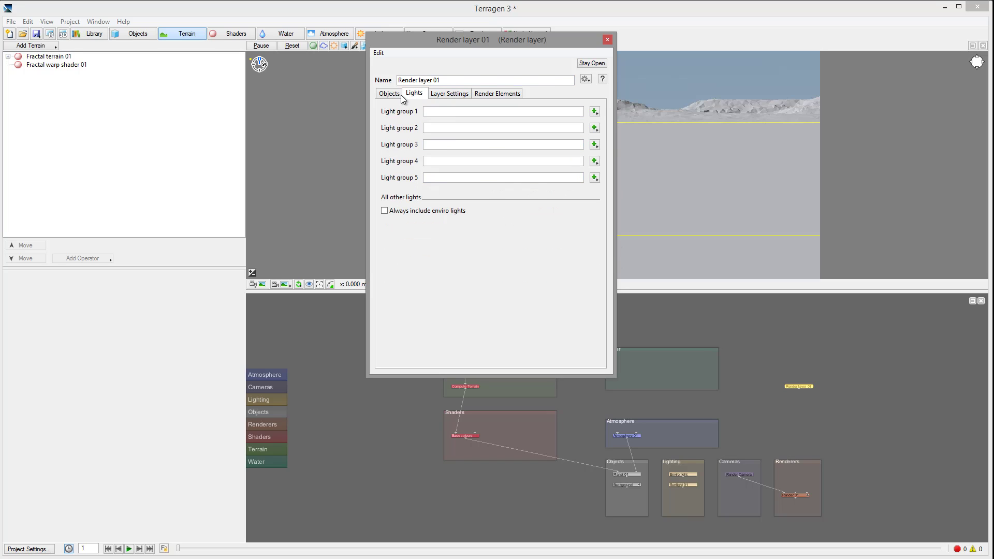
left_click(448, 94)
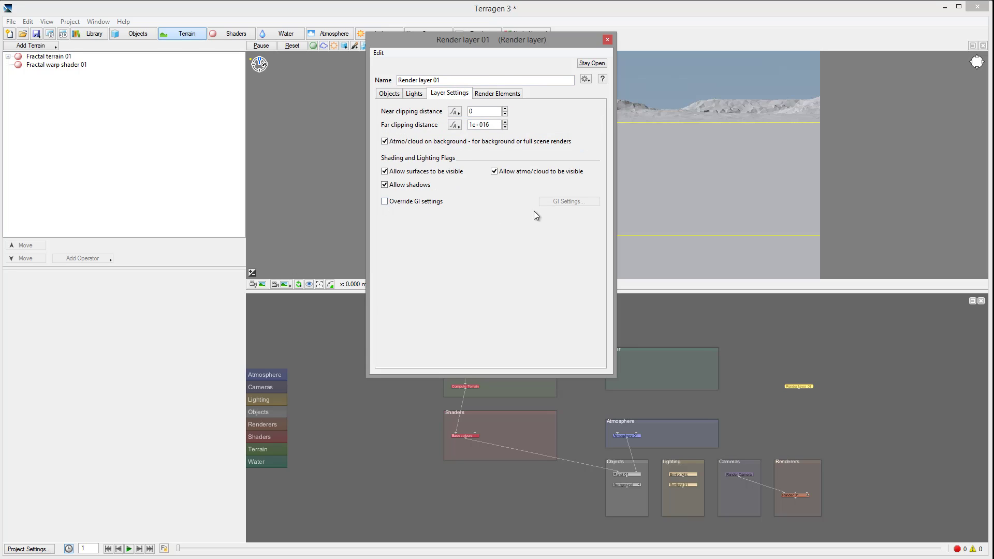
left_click(494, 94)
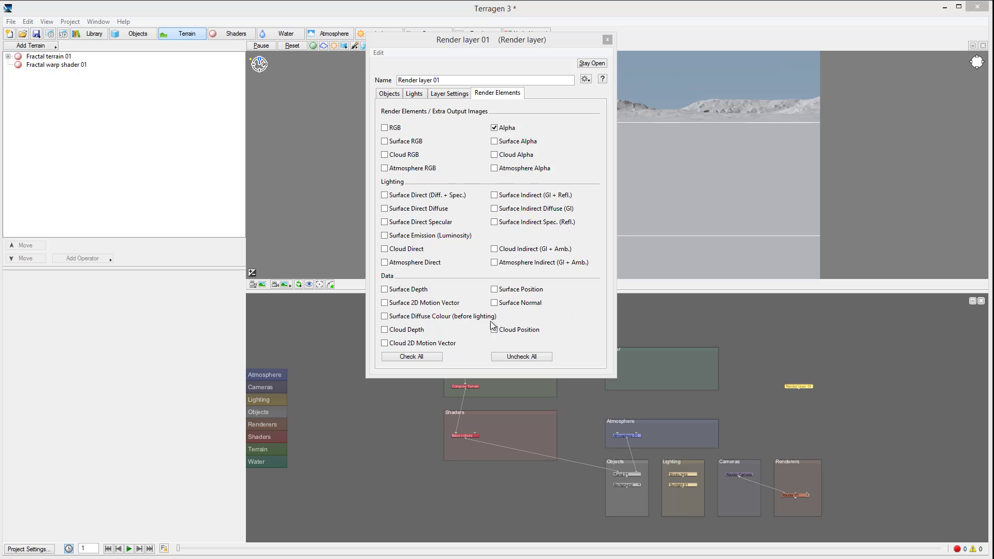
left_click(608, 39)
left_click(807, 395)
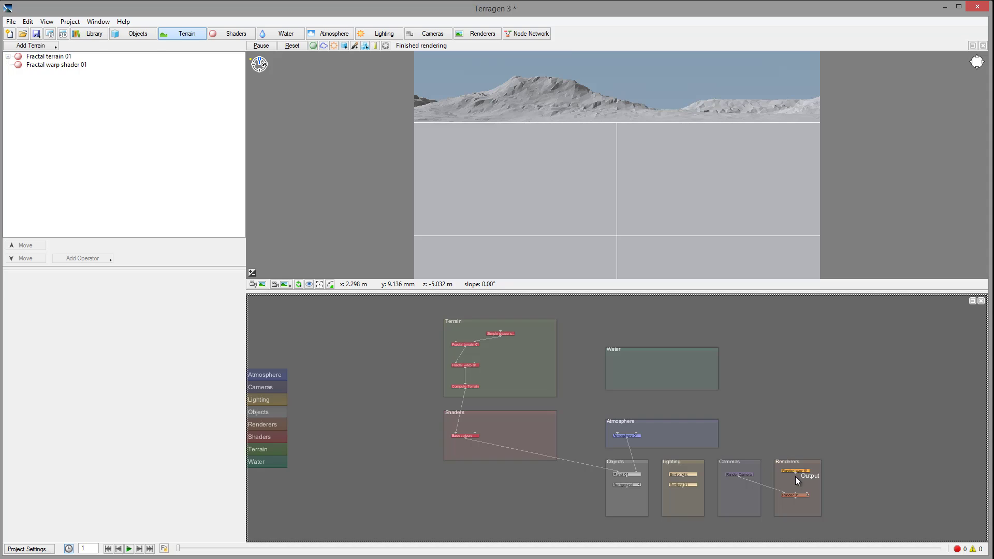
Connect Render layer 01 into the Render 01 renderer node.
left_click_drag(806, 494, 809, 472)
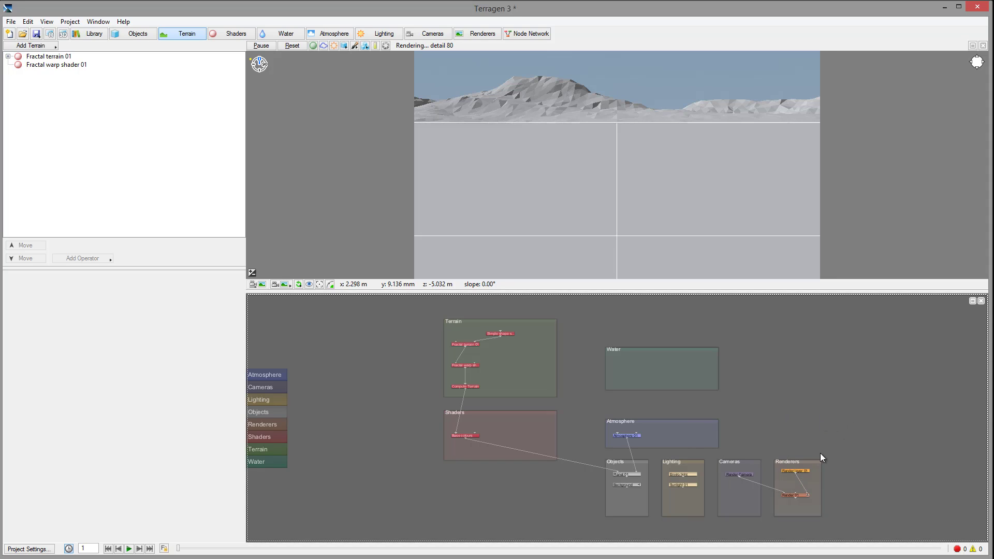
left_click(793, 495)
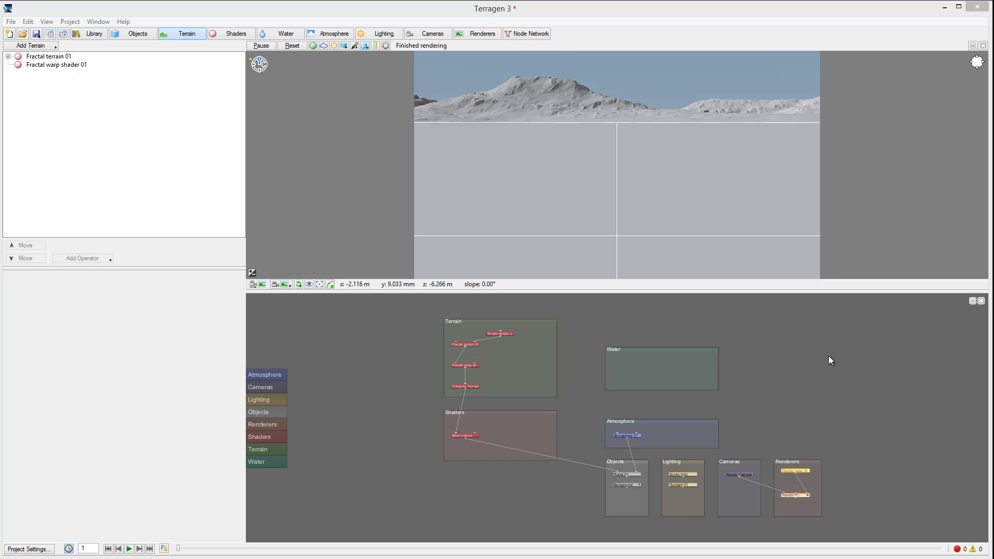
Confirm only Alpha is ticked in Render layer 01's Render Elements, then switch to the browser.
double_click(802, 471)
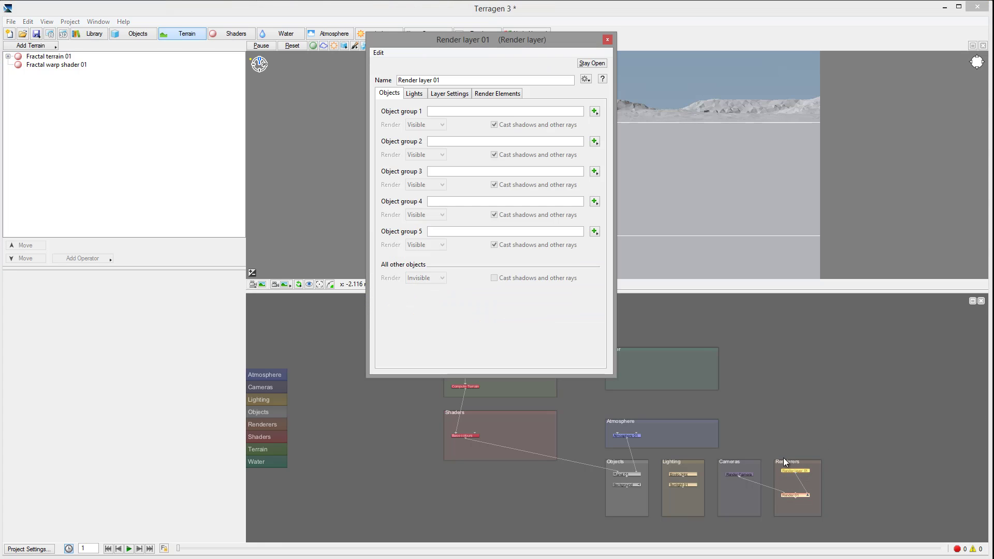
left_click(506, 92)
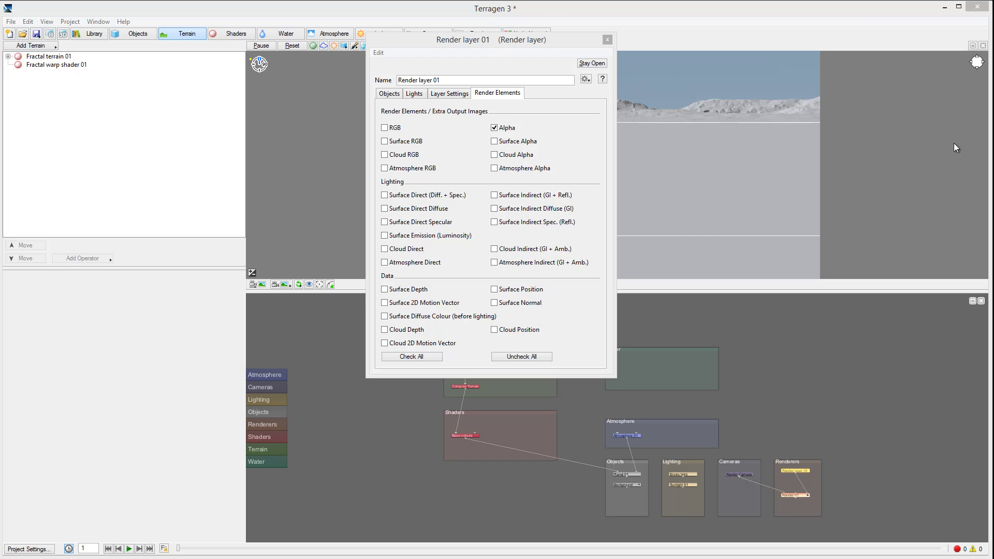
left_click_drag(533, 41, 556, 97)
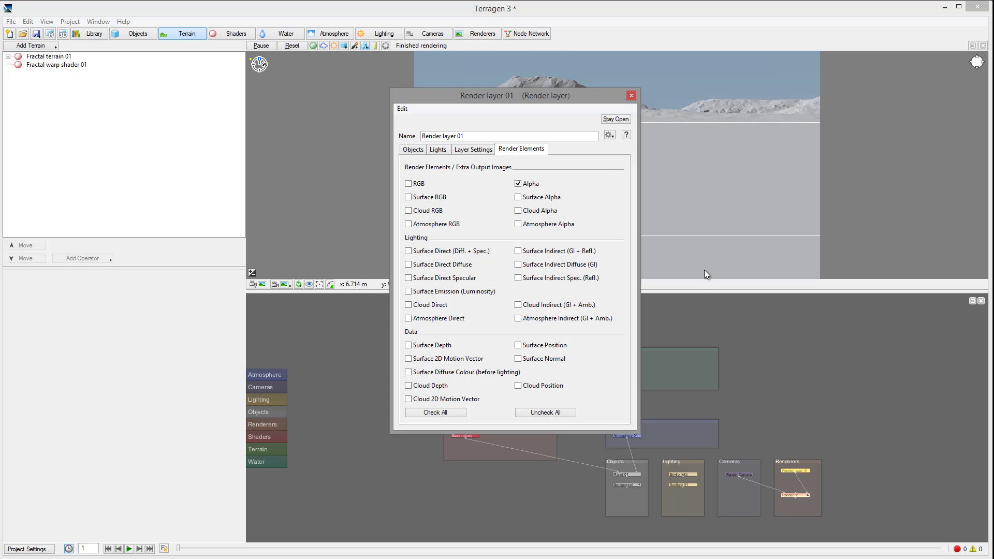
left_click(634, 95)
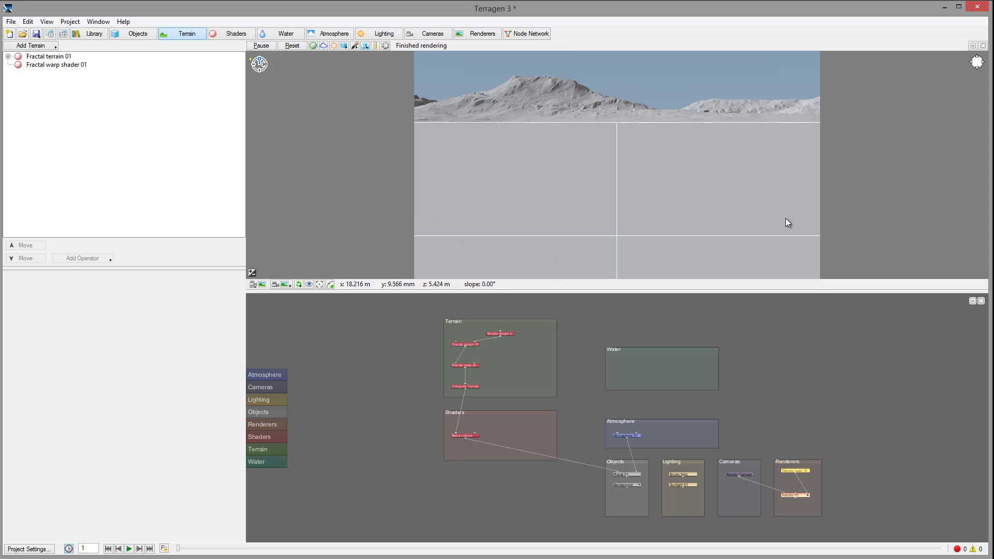
key("alt+Tab")
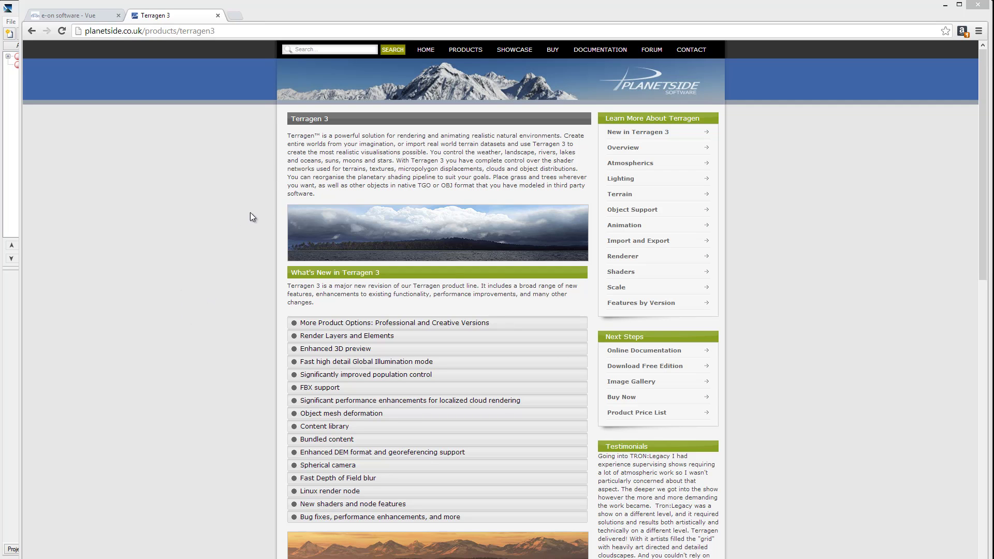
Switch to the 'e-on software - Vue' browser tab and skim the page.
left_click(80, 14)
scroll(770, 300, "down", 1)
scroll(770, 300, "up", 1)
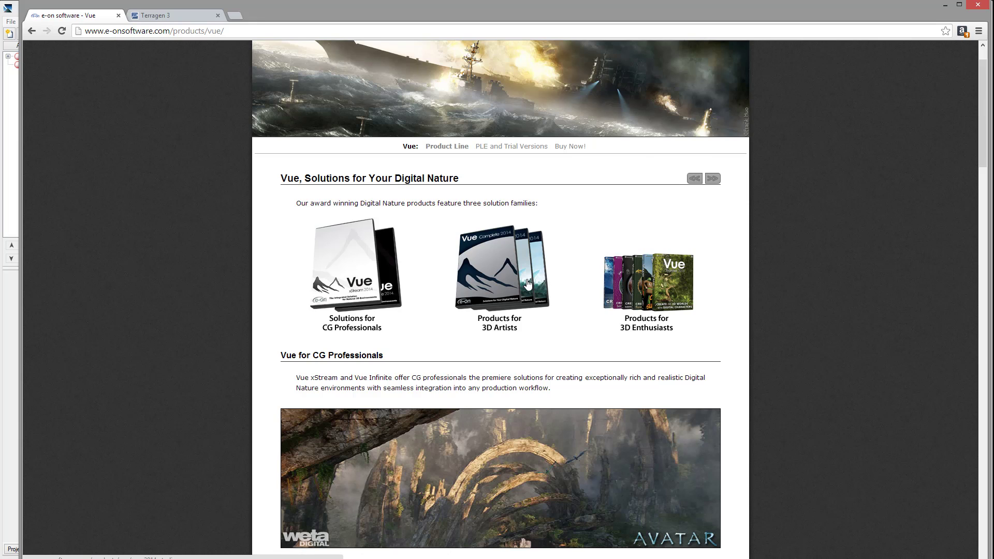
Look through the Vue for 3D Artists products, then return to the Terragen 3 tab.
left_click(517, 280)
scroll(463, 246, "down", 10)
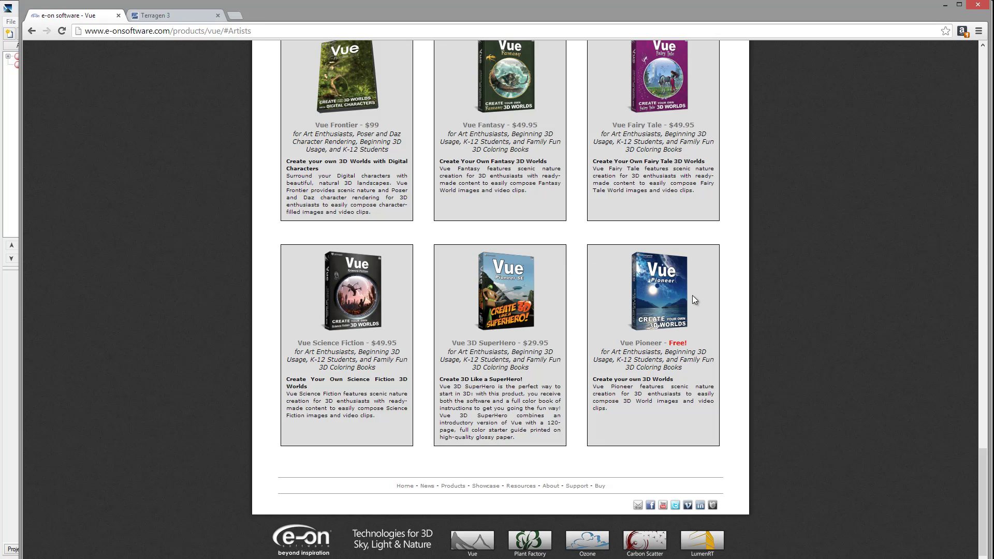
scroll(741, 296, "up", 10)
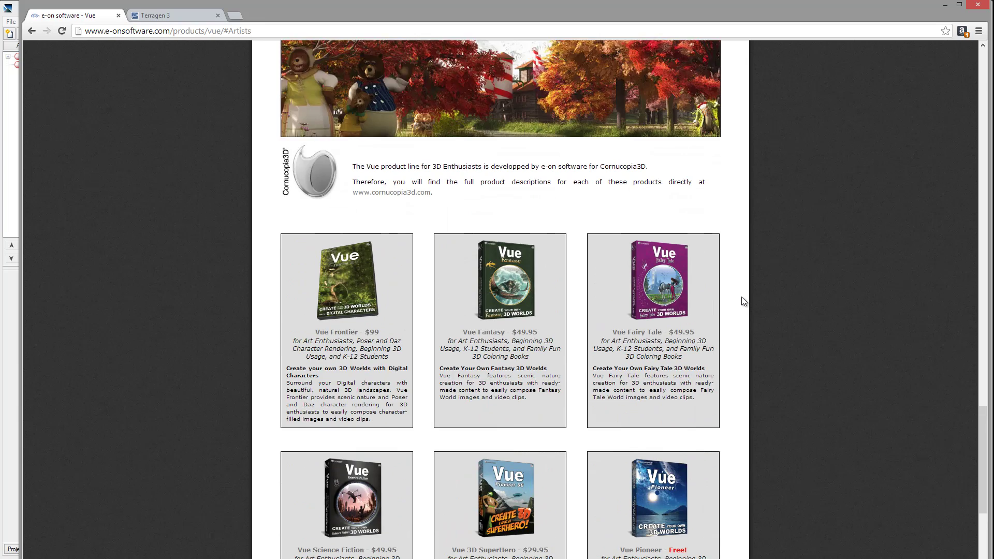
scroll(701, 307, "up", 6)
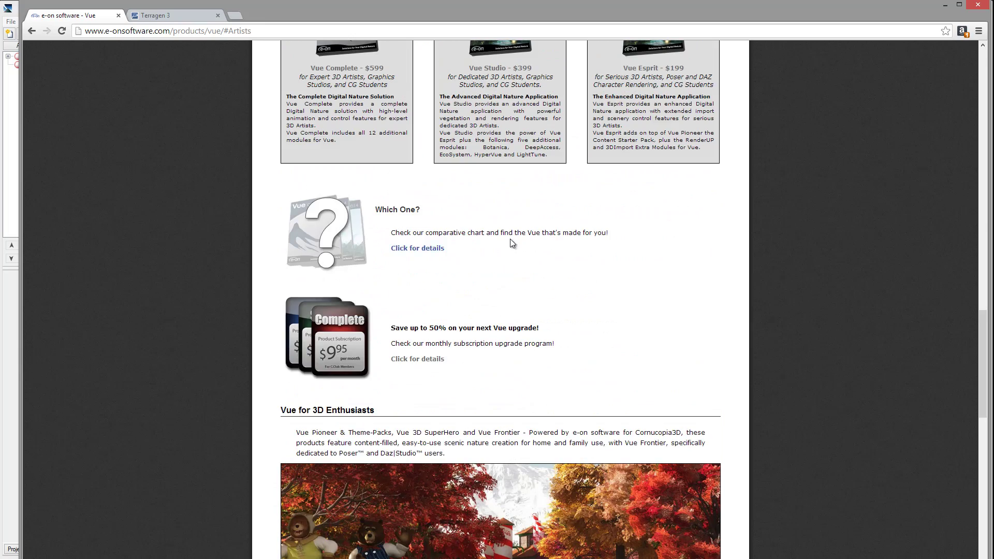
scroll(738, 274, "up", 10)
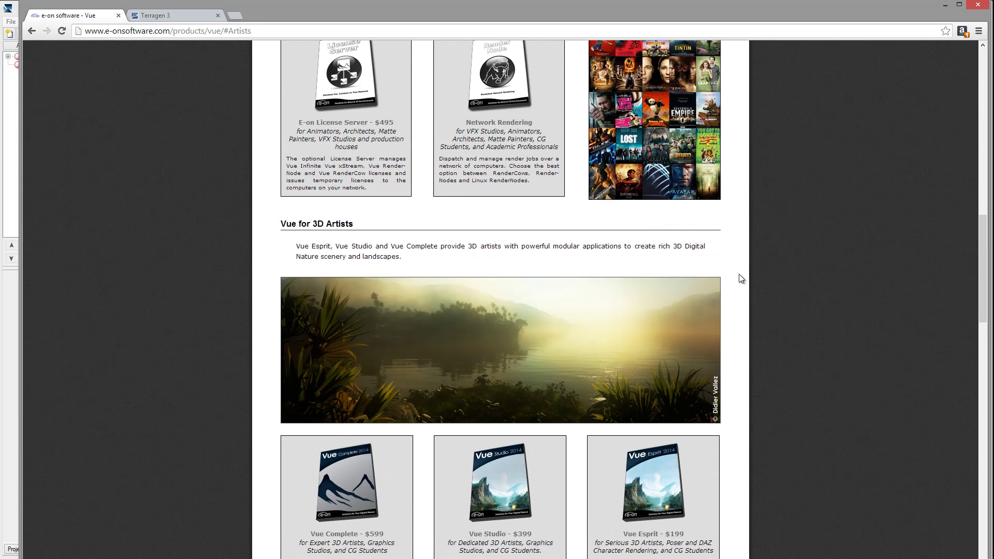
scroll(551, 271, "up", 2)
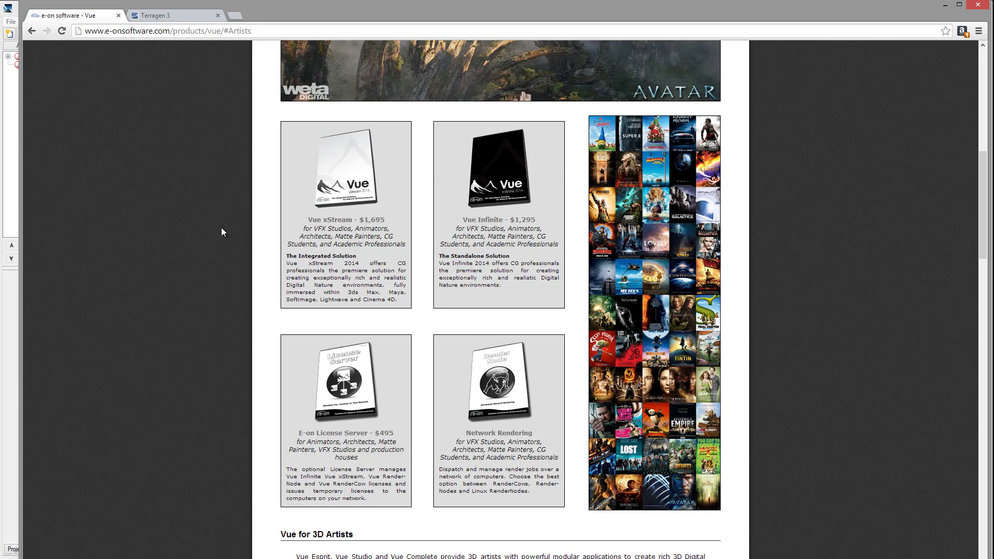
scroll(294, 181, "up", 2)
left_click(169, 14)
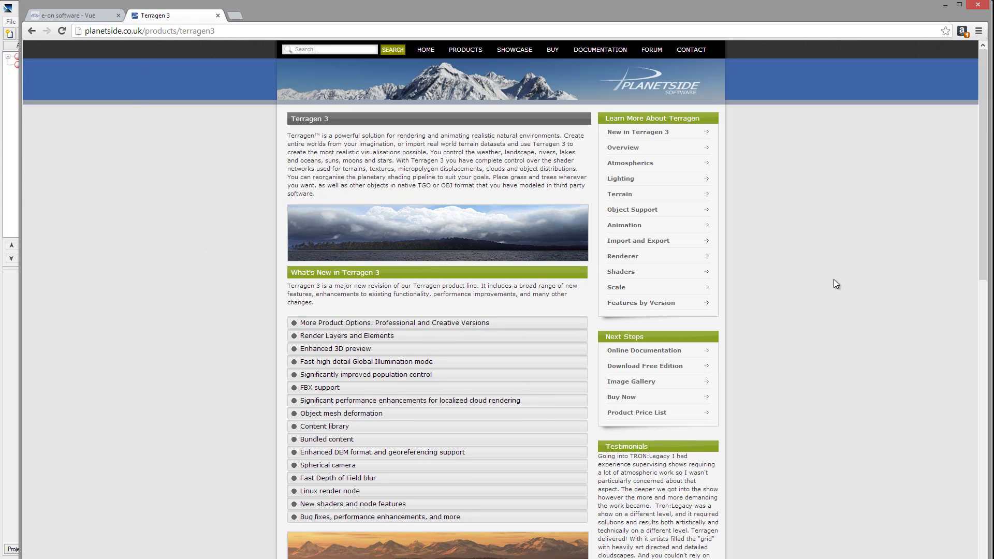
Open the Terragen 3 Product Comparison page from the PRODUCTS menu.
scroll(793, 279, "down", 2)
scroll(790, 281, "up", 2)
mouse_move(462, 49)
left_click(462, 87)
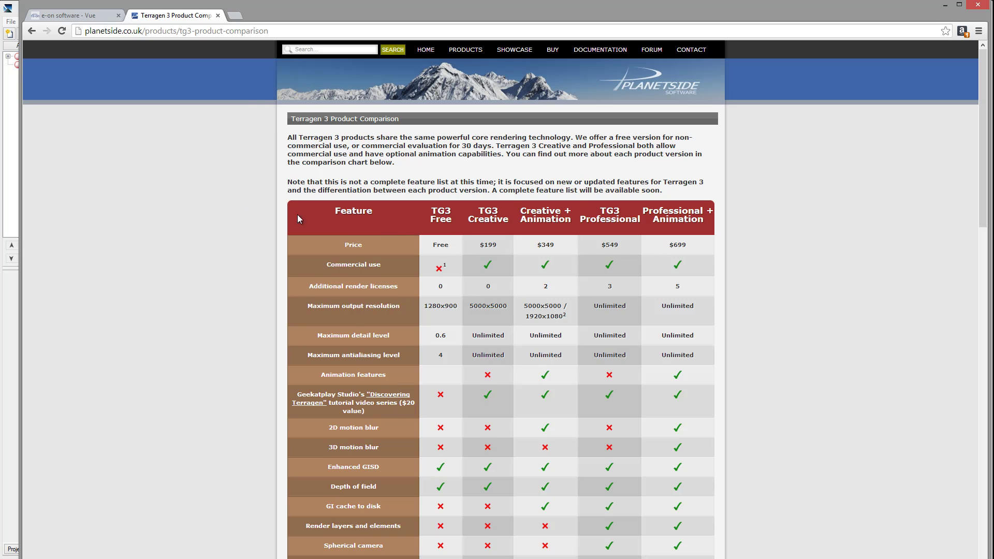
Scroll through the comparison chart of five editions priced from Free to $699.
scroll(776, 271, "down", 1)
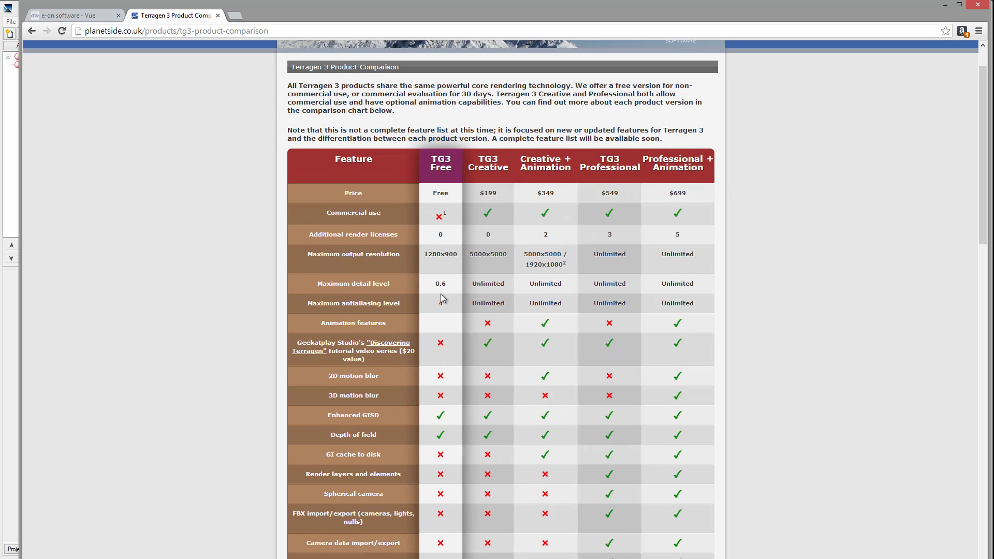
scroll(442, 295, "down", 2)
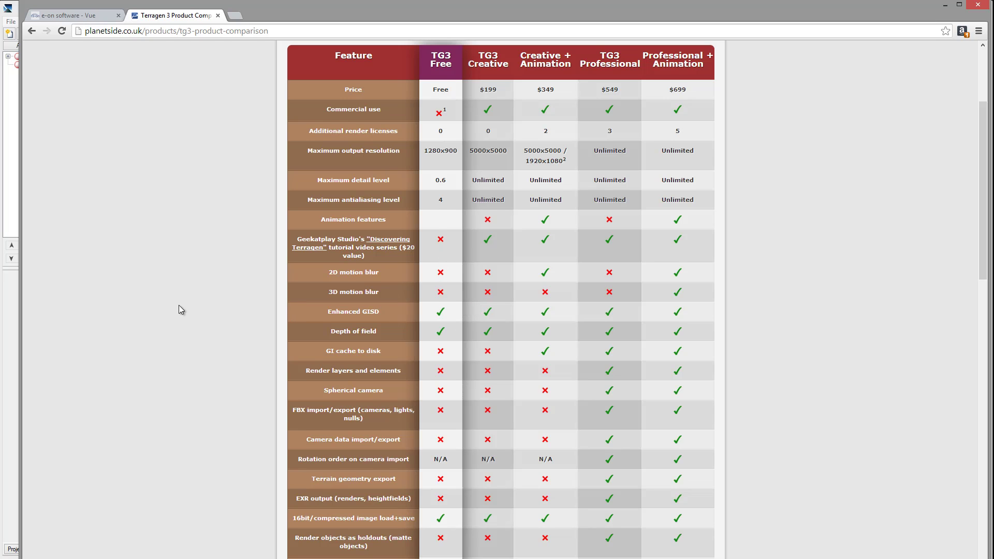
scroll(178, 305, "down", 2)
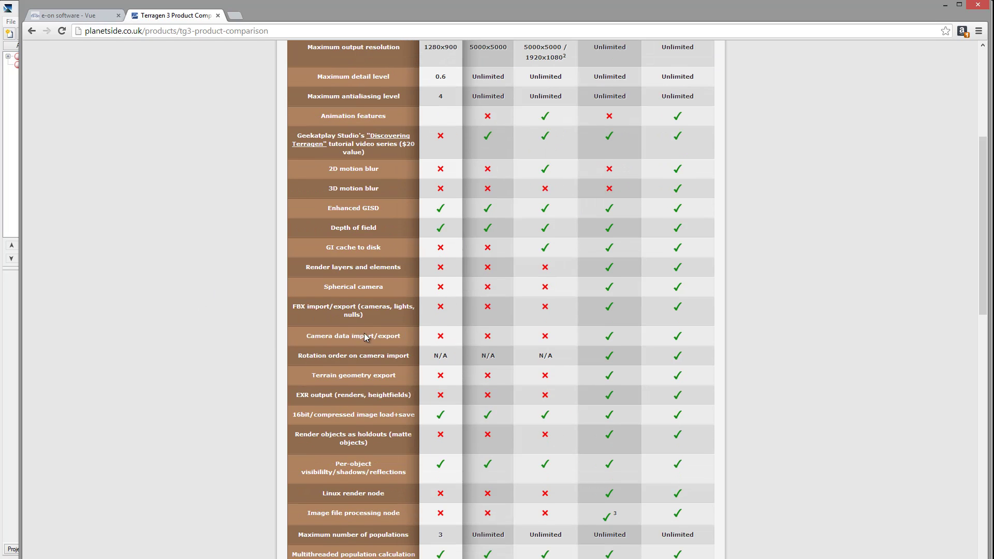
scroll(244, 336, "down", 5)
scroll(242, 336, "down", 1)
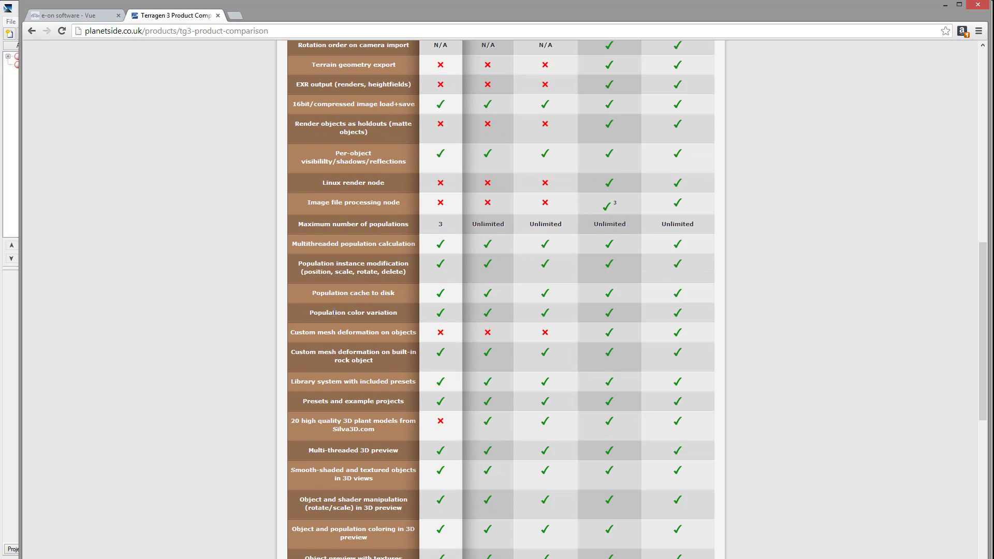
scroll(262, 324, "down", 2)
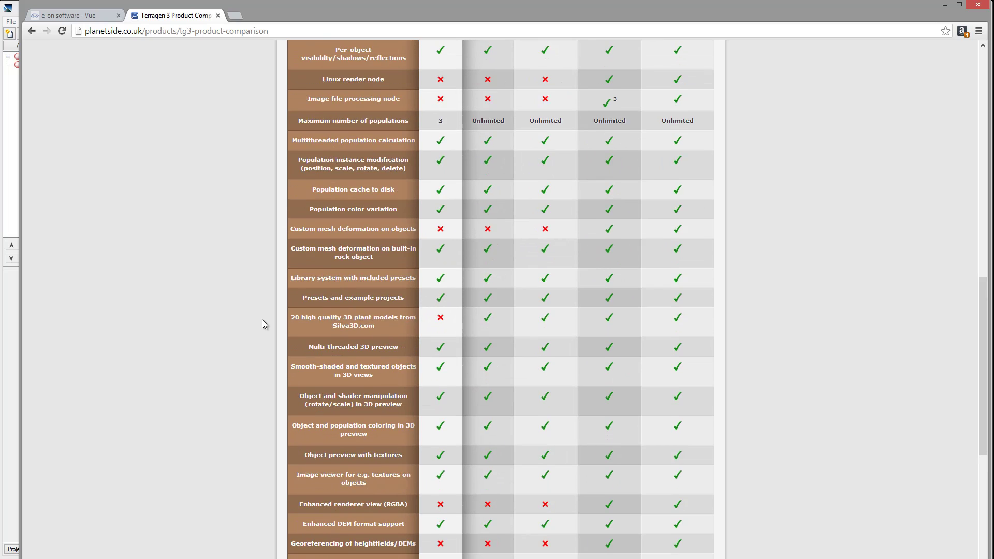
scroll(262, 324, "up", 13)
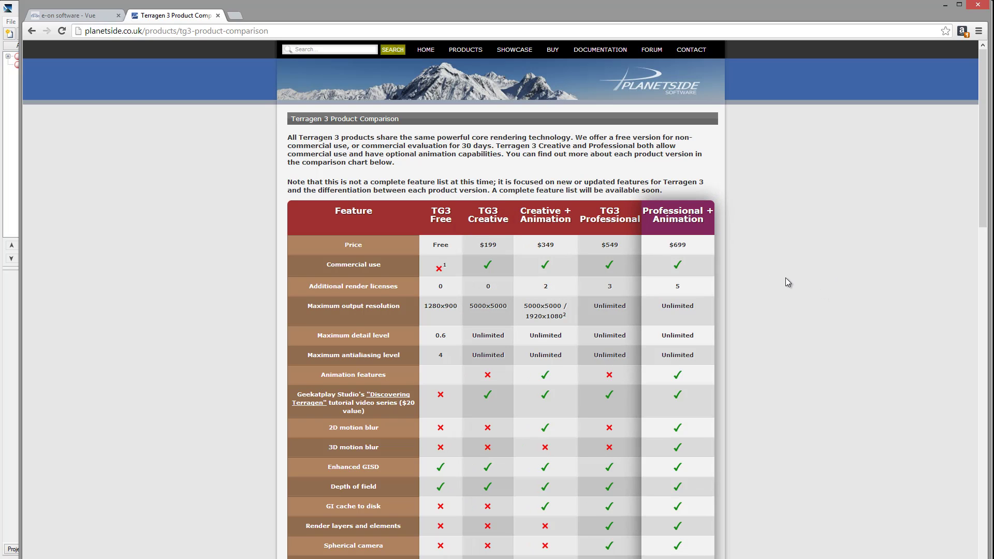
scroll(788, 282, "down", 1)
scroll(774, 276, "down", 1)
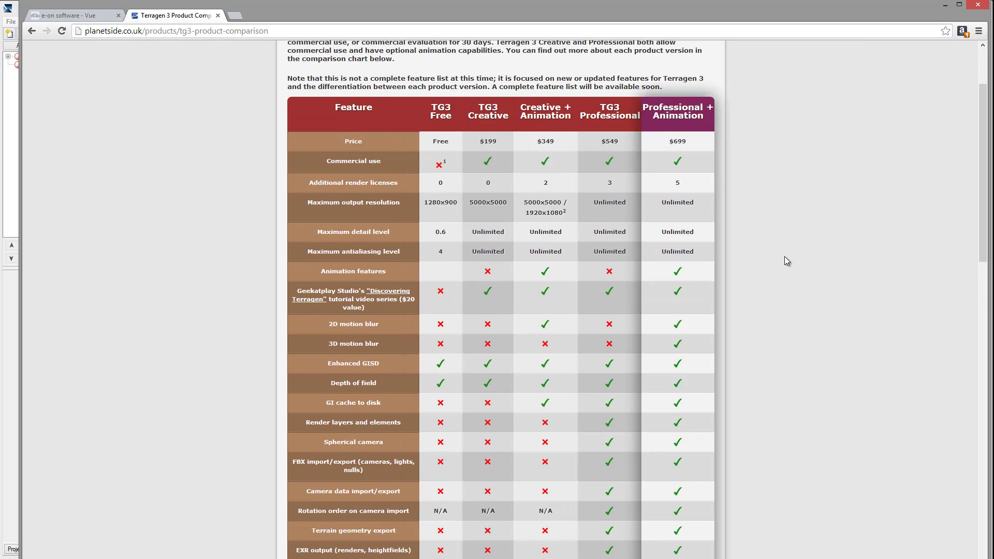
scroll(785, 258, "up", 2)
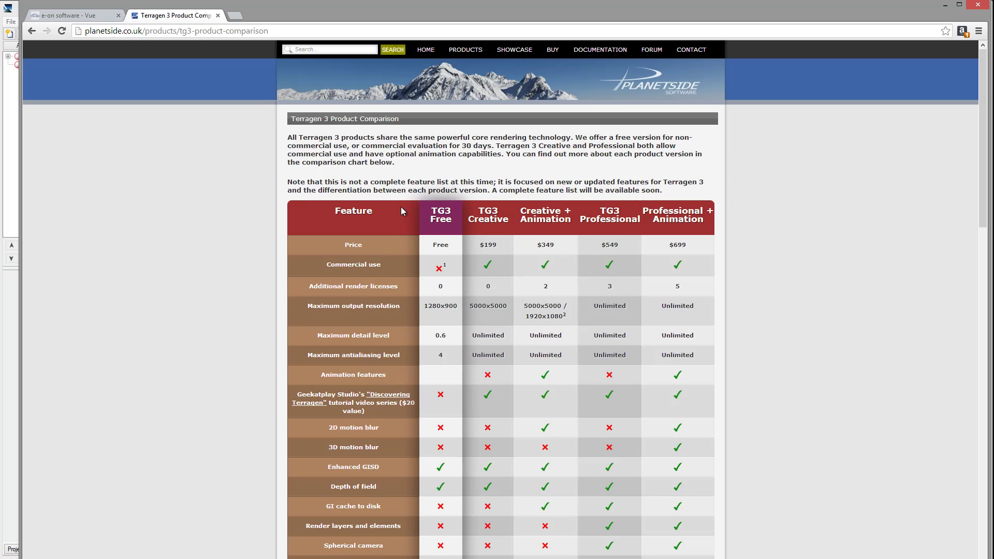
scroll(234, 185, "down", 6)
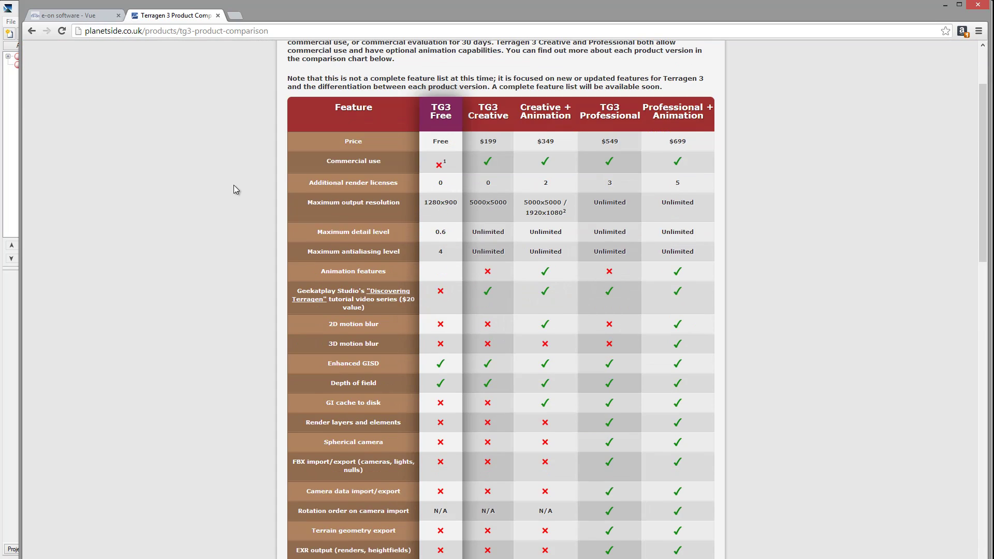
scroll(234, 187, "down", 5)
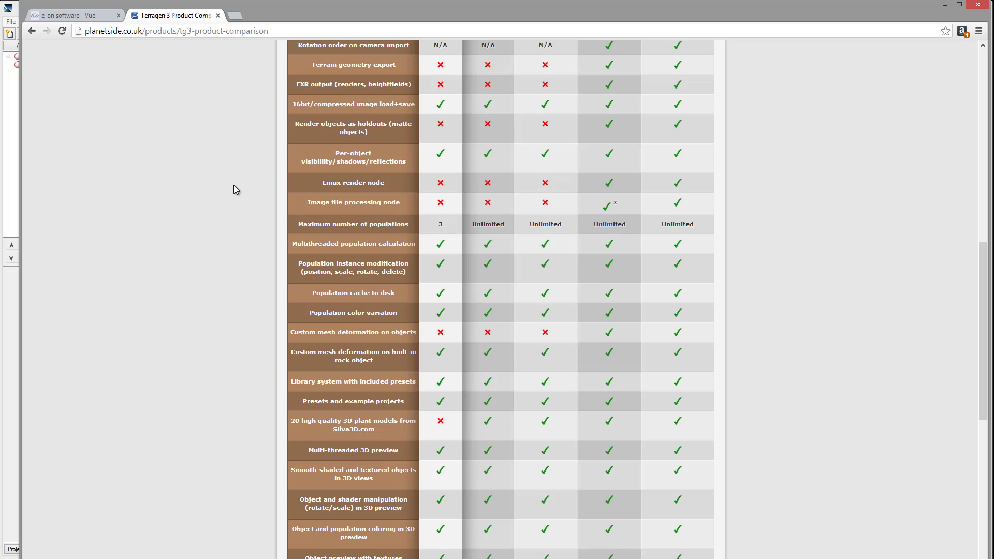
scroll(220, 211, "down", 4)
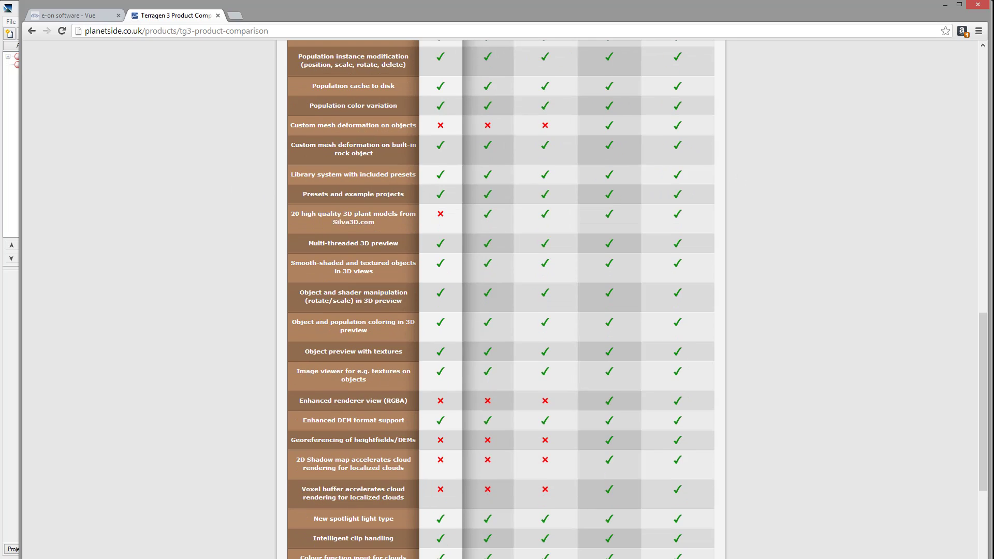
Bring the Terragen 3 window back in front with Alt+Tab.
key("alt+Tab")
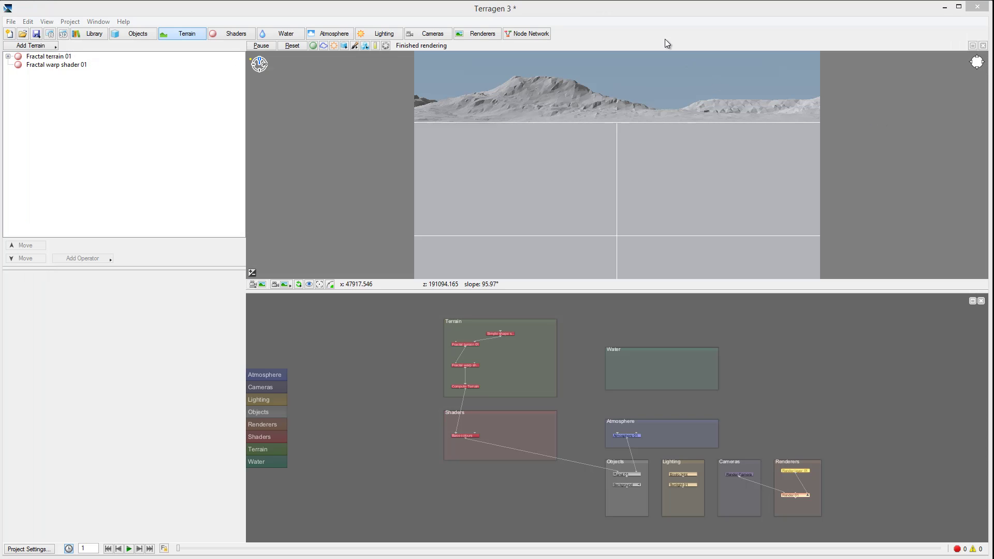